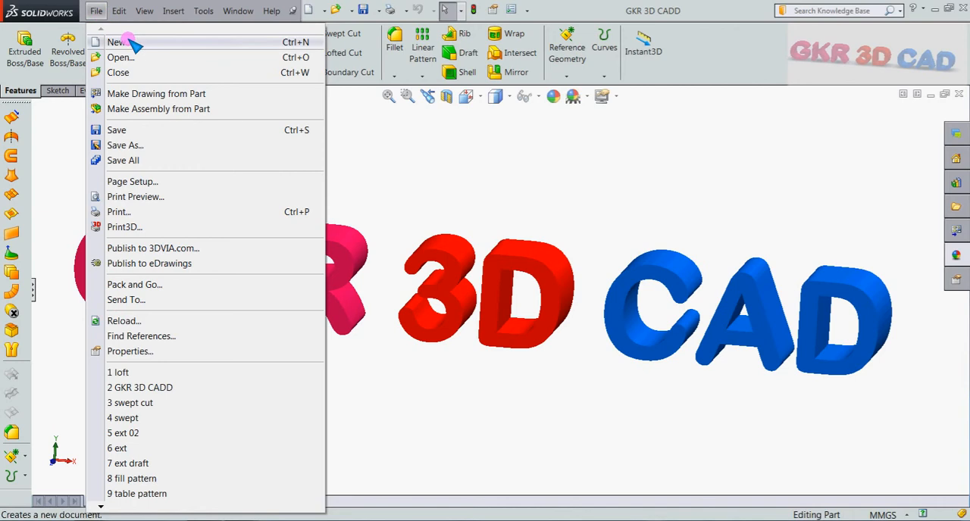
Create a new part document and hide the display of the reference planes.
{"action": "left_click", "coordinate": [127, 42]}
{"action": "double_click", "coordinate": [280, 155]}
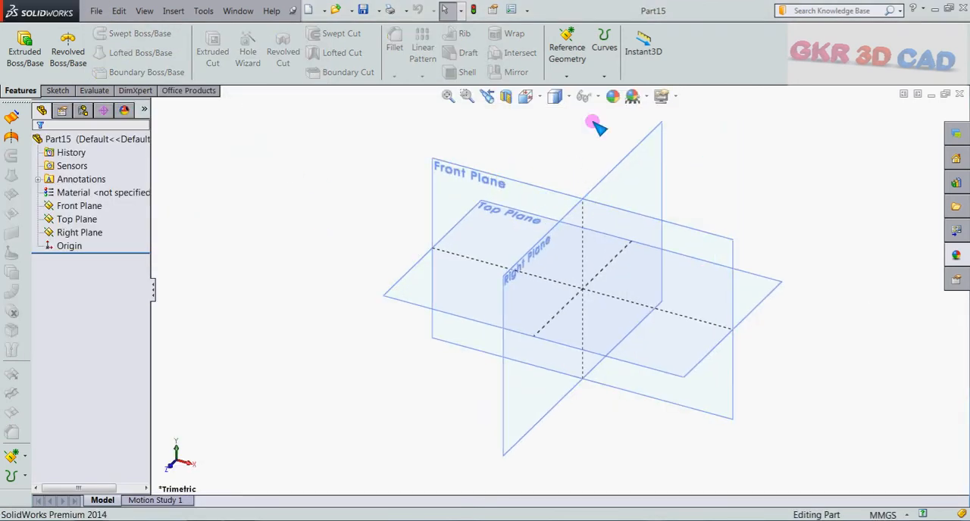
{"action": "left_click", "coordinate": [585, 96]}
{"action": "left_click", "coordinate": [587, 118]}
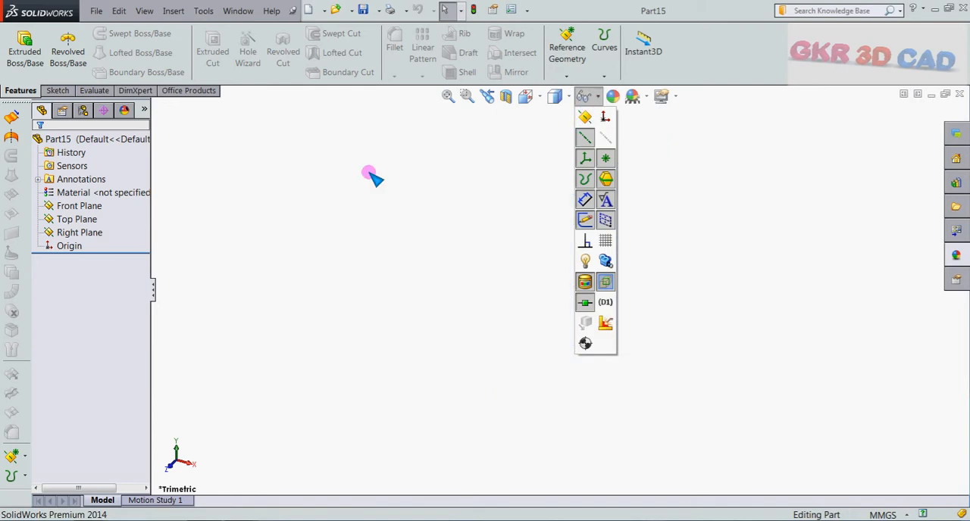
Sketch a centre rectangle about 78 by 61 mm on the Front Plane, centred on the origin.
{"action": "left_click", "coordinate": [69, 206]}
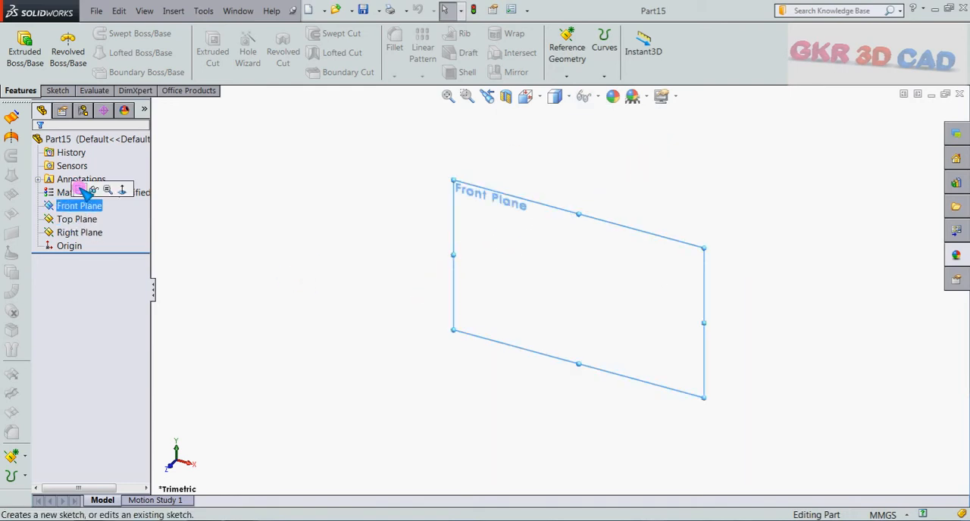
{"action": "left_click", "coordinate": [79, 189]}
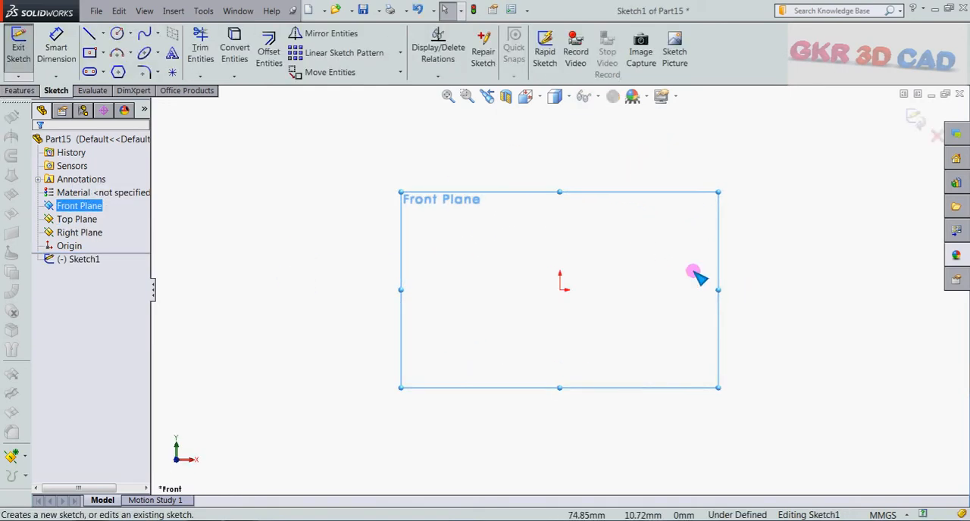
{"action": "left_click", "coordinate": [89, 52]}
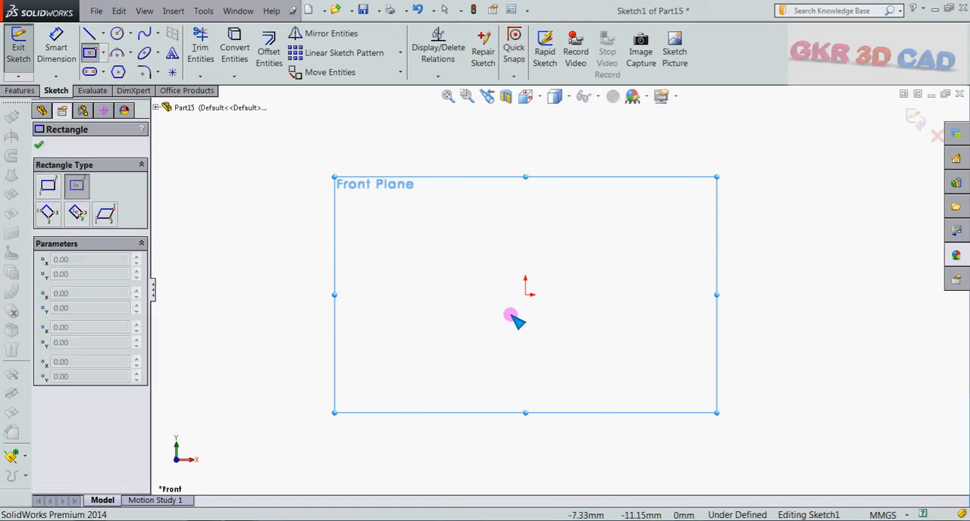
{"action": "left_click", "coordinate": [525, 295]}
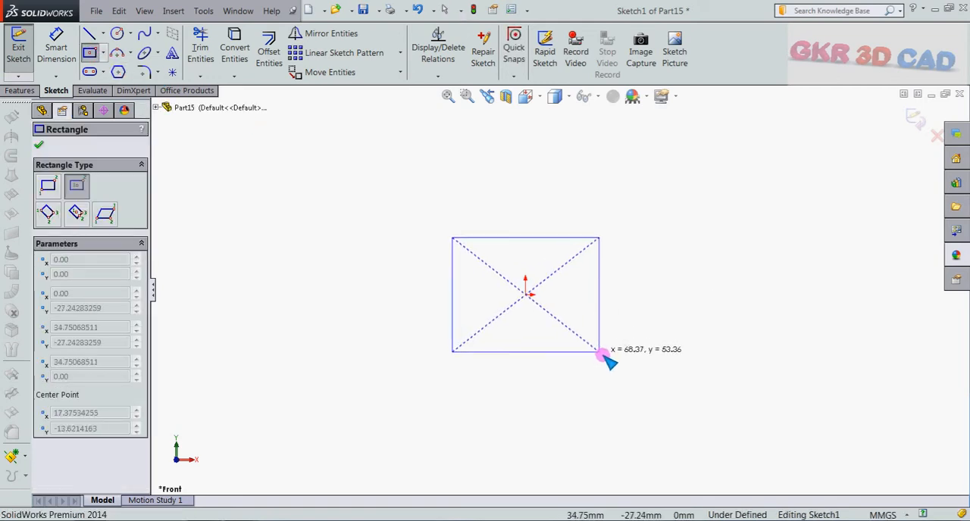
{"action": "left_click", "coordinate": [610, 360]}
{"action": "middle_click_drag", "start_coordinate": [659, 305], "coordinate": [643, 363]}
Dimension the rectangle with a vertical side of 60 mm and a horizontal side of 80 mm.
{"action": "left_click", "coordinate": [56, 47]}
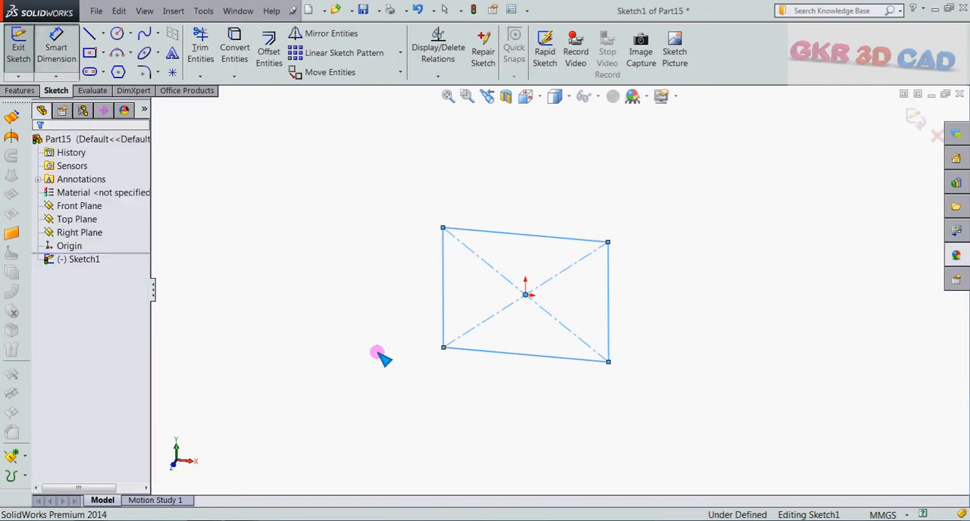
{"action": "left_click", "coordinate": [445, 278]}
{"action": "left_click", "coordinate": [405, 282]}
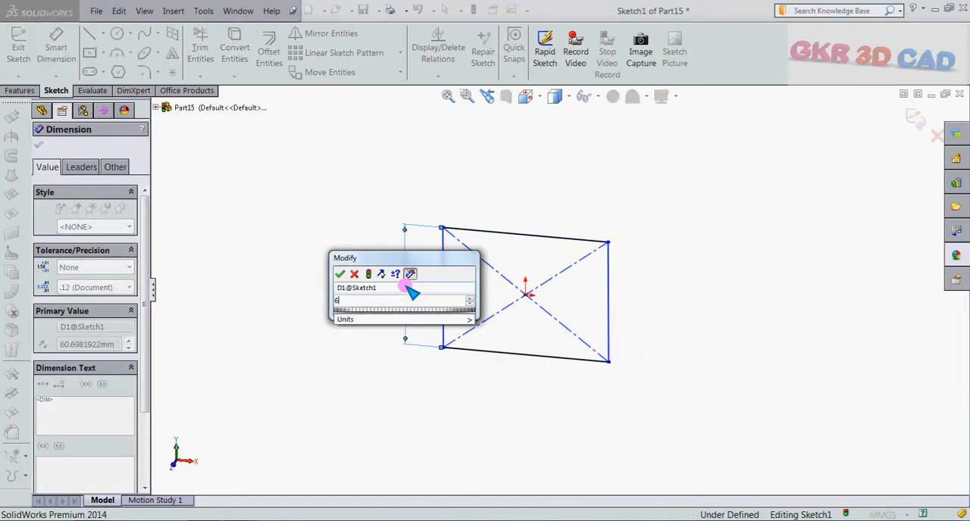
{"action": "key", "text": "Return"}
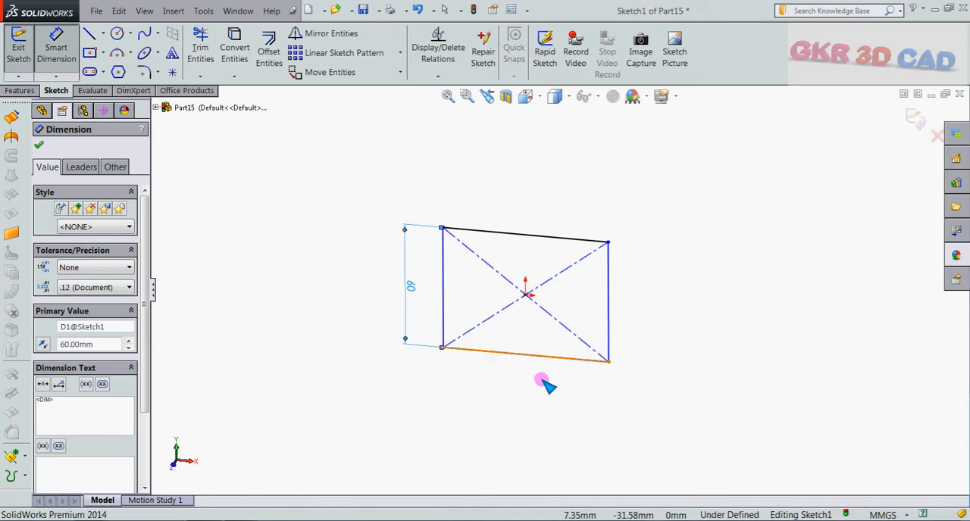
{"action": "left_click", "coordinate": [541, 371]}
{"action": "left_click", "coordinate": [537, 409]}
{"action": "type", "text": "80"}
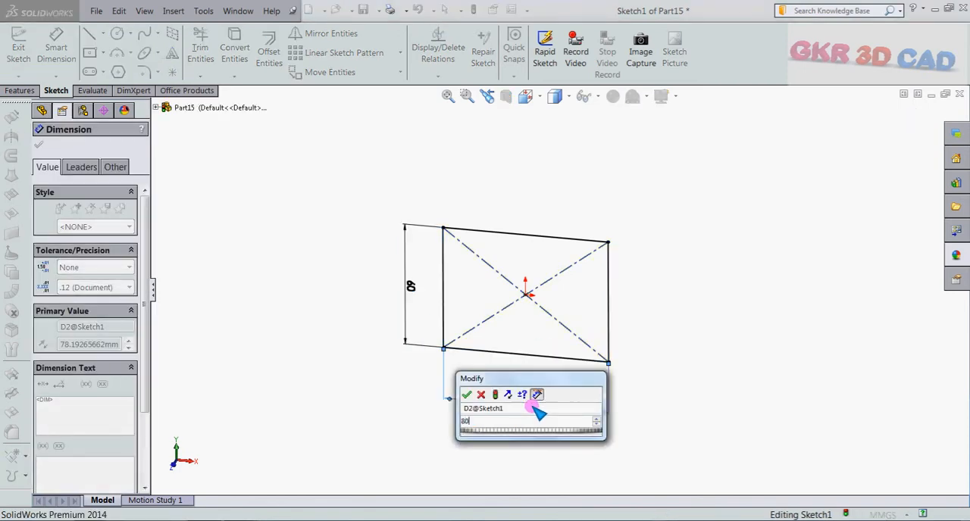
{"action": "key", "text": "Return"}
Extrude the rectangle as a boss with the Mid Plane end condition and a depth of 50 mm.
{"action": "left_click", "coordinate": [20, 90]}
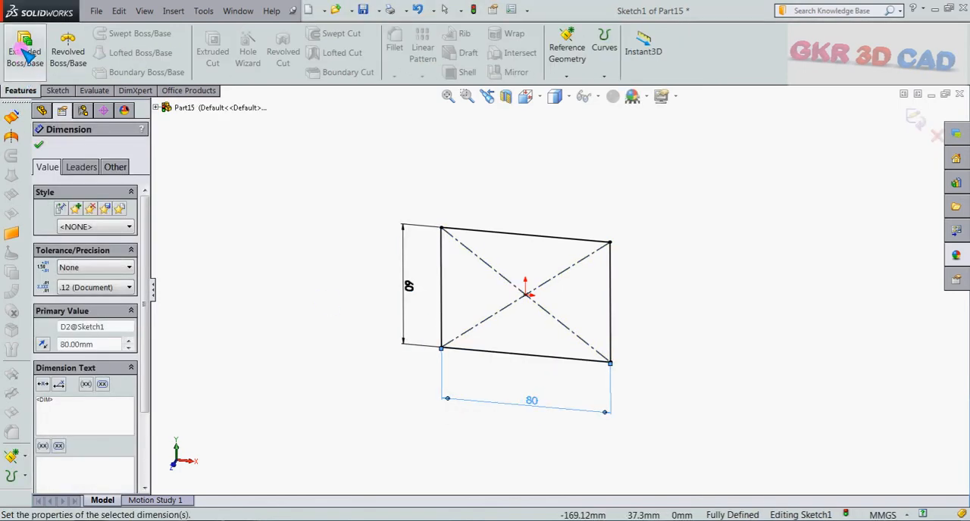
{"action": "left_click", "coordinate": [25, 52]}
{"action": "left_click", "coordinate": [104, 227]}
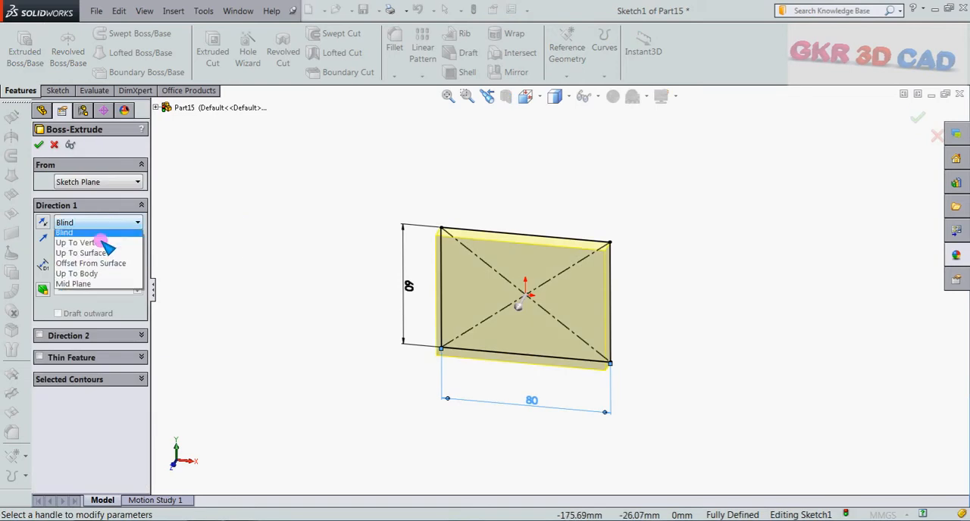
{"action": "left_click", "coordinate": [113, 285]}
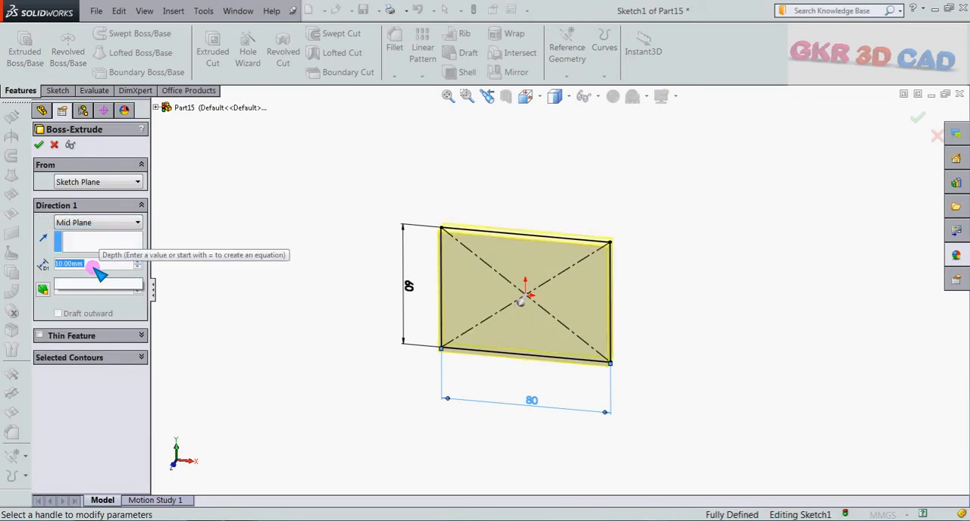
{"action": "type", "text": "50"}
{"action": "key", "text": "Return"}
{"action": "left_click", "coordinate": [40, 146]}
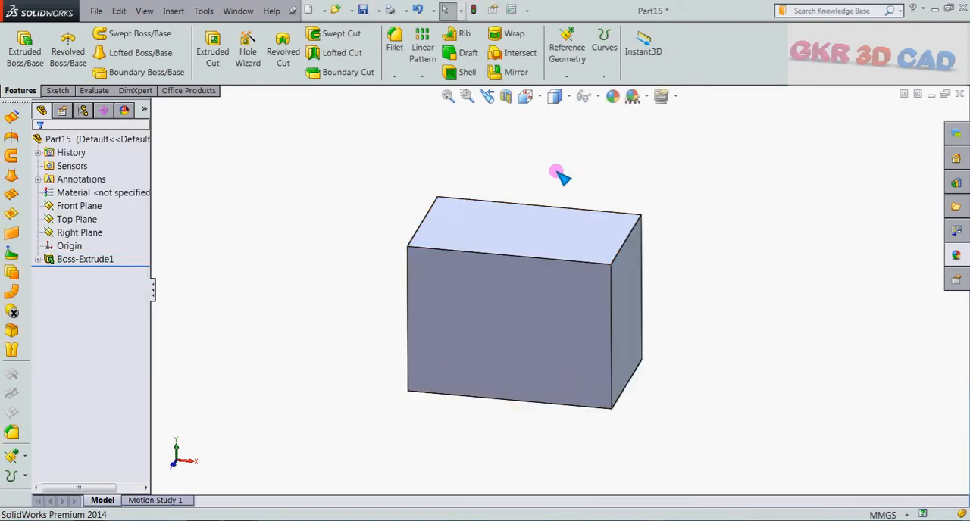
Start a reference coordinate system and place its origin on the block's upper front right corner vertex.
{"action": "middle_click_drag", "start_coordinate": [559, 174], "coordinate": [552, 202]}
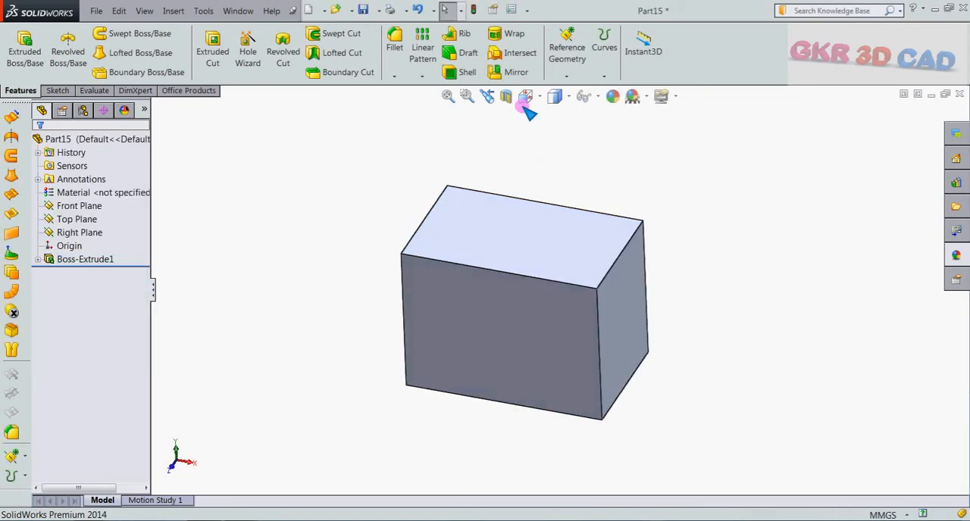
{"action": "left_click", "coordinate": [566, 75]}
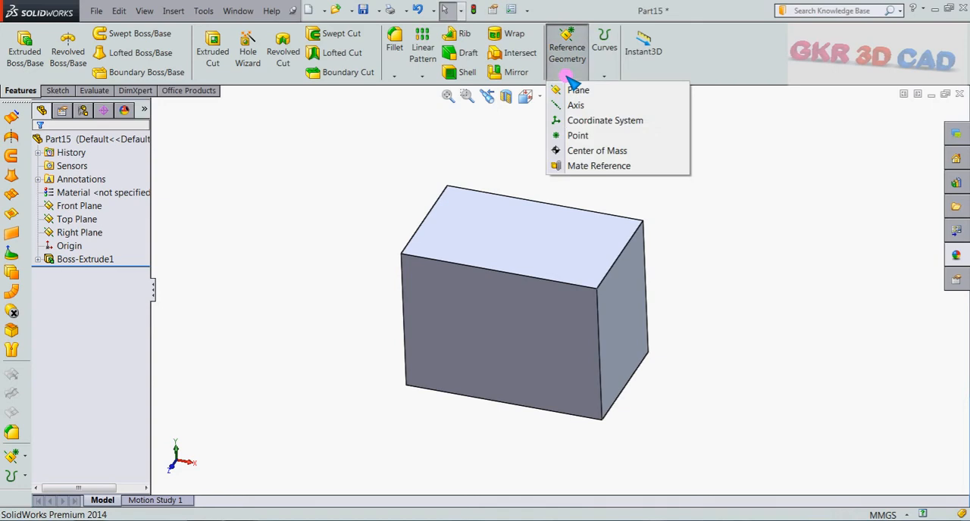
{"action": "left_click", "coordinate": [611, 121]}
{"action": "scroll", "coordinate": [504, 243], "scroll_direction": "up", "scroll_amount": 2}
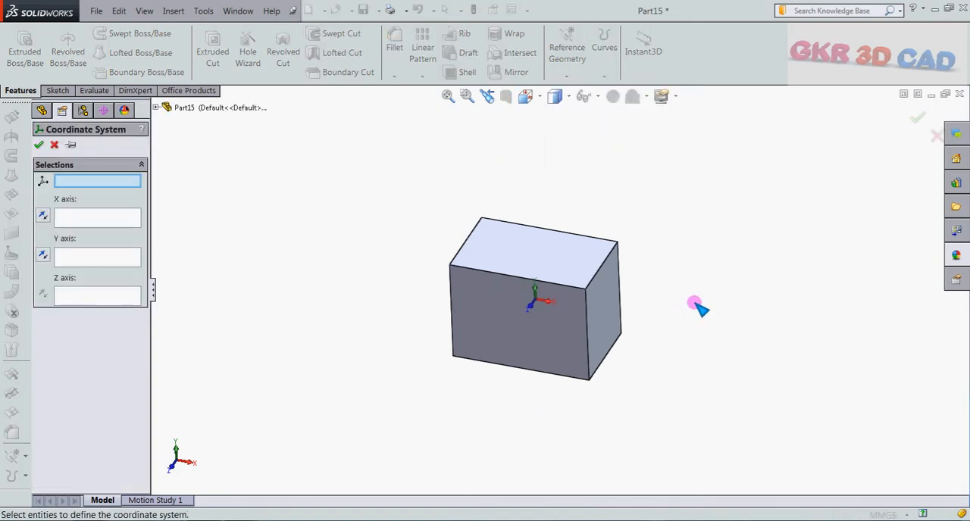
{"action": "scroll", "coordinate": [701, 298], "scroll_direction": "down", "scroll_amount": 1}
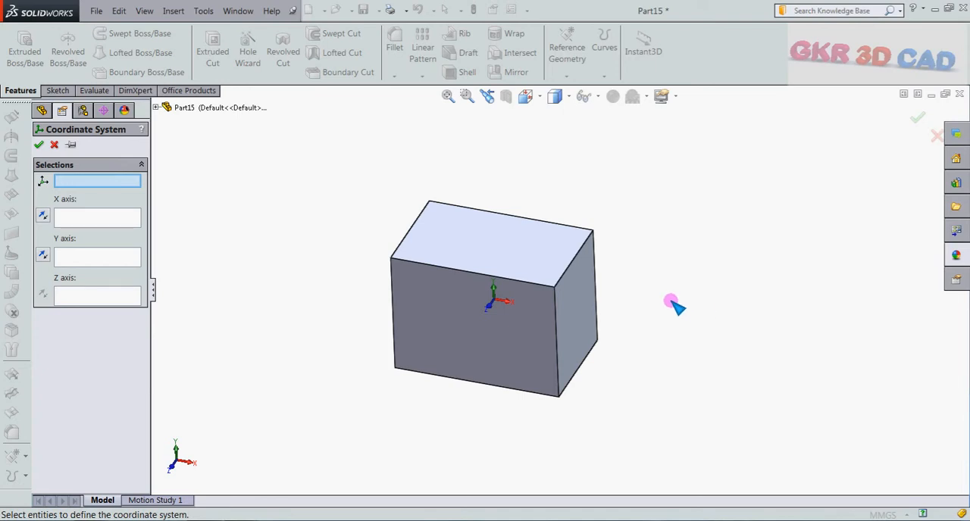
{"action": "left_click", "coordinate": [554, 289]}
{"action": "scroll", "coordinate": [598, 310], "scroll_direction": "down", "scroll_amount": 4}
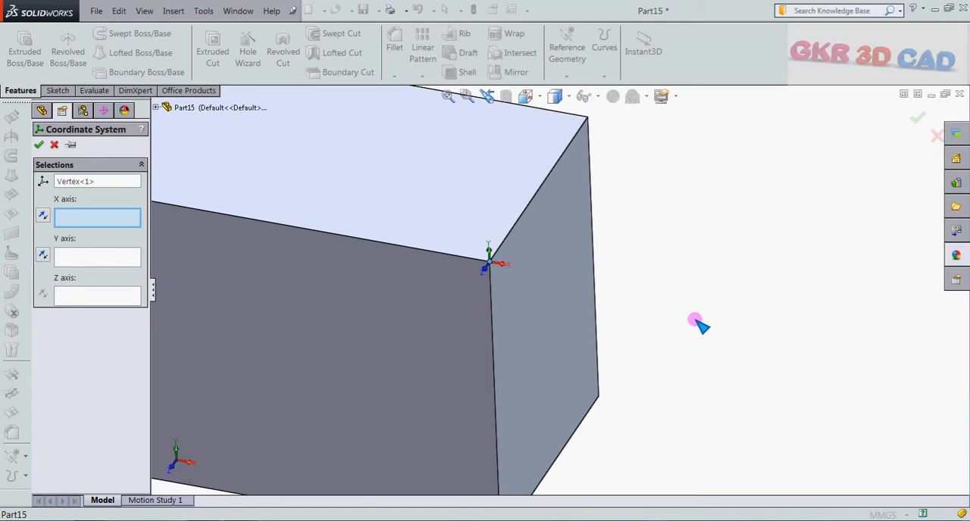
{"action": "scroll", "coordinate": [546, 278], "scroll_direction": "up", "scroll_amount": 3}
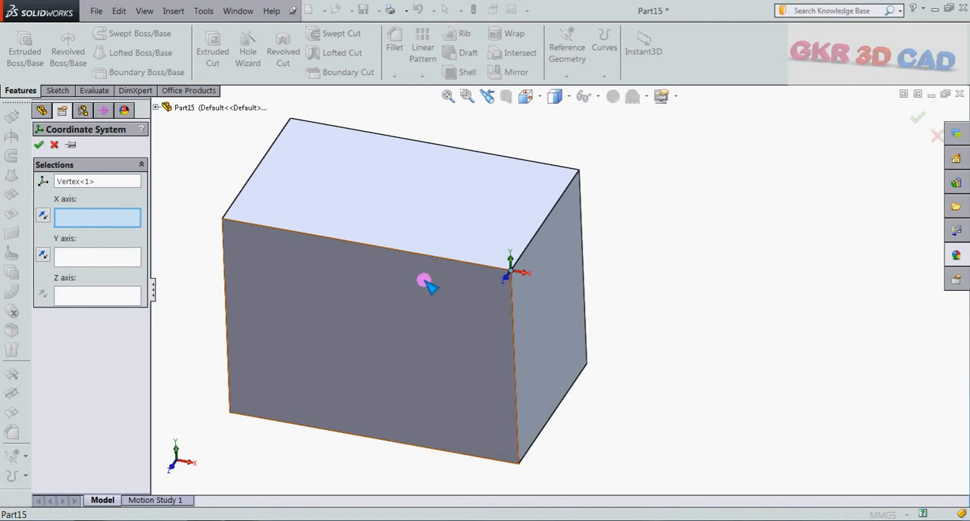
Define the coordinate system's X axis by the block's top face and Y axis by its front face, and create it.
{"action": "left_click", "coordinate": [504, 236]}
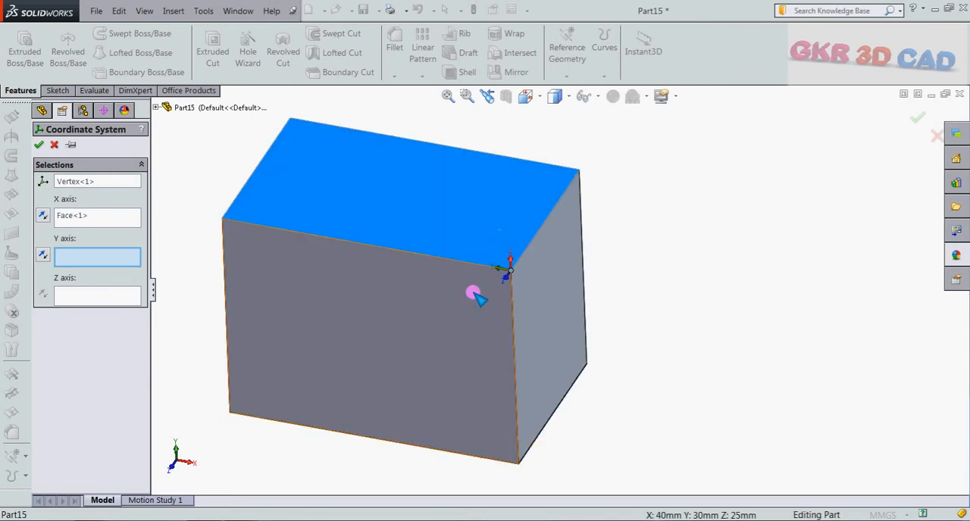
{"action": "scroll", "coordinate": [468, 294], "scroll_direction": "down", "scroll_amount": 3}
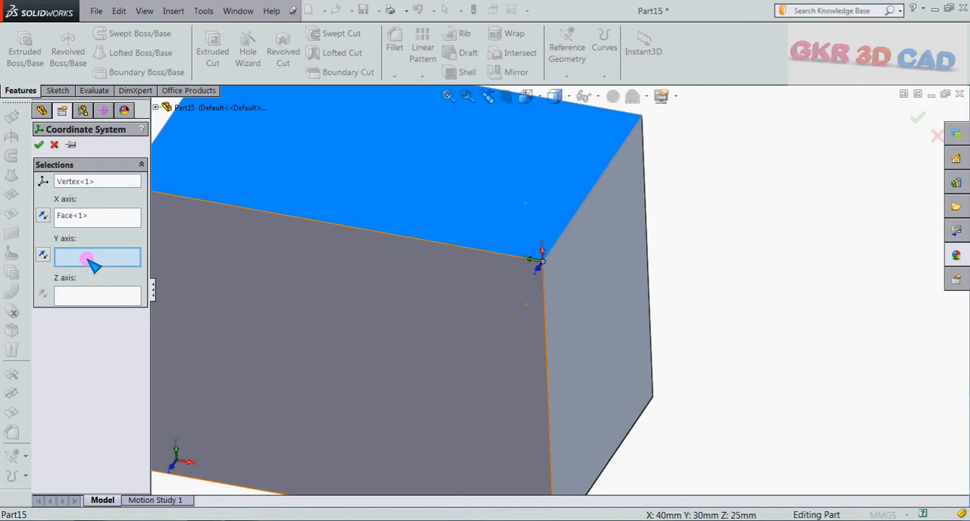
{"action": "left_click", "coordinate": [517, 346]}
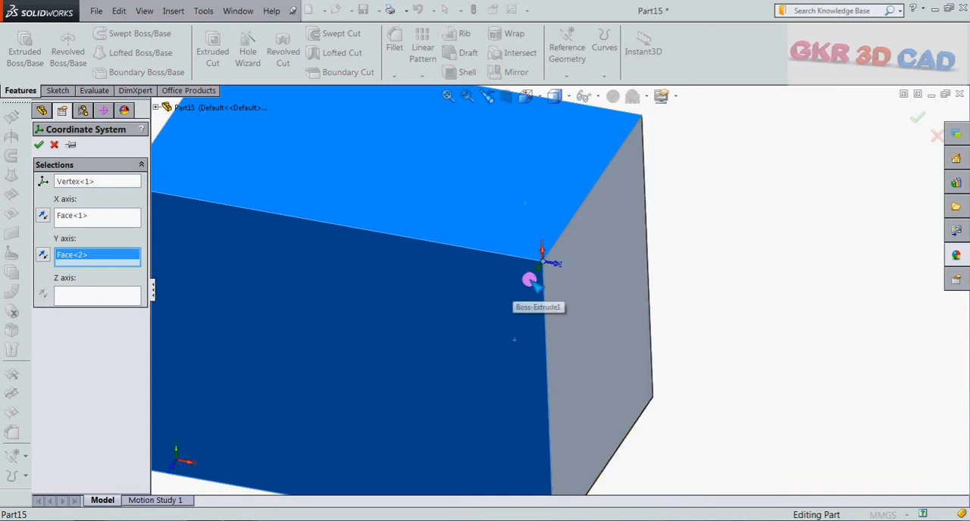
{"action": "scroll", "coordinate": [570, 324], "scroll_direction": "up", "scroll_amount": 1}
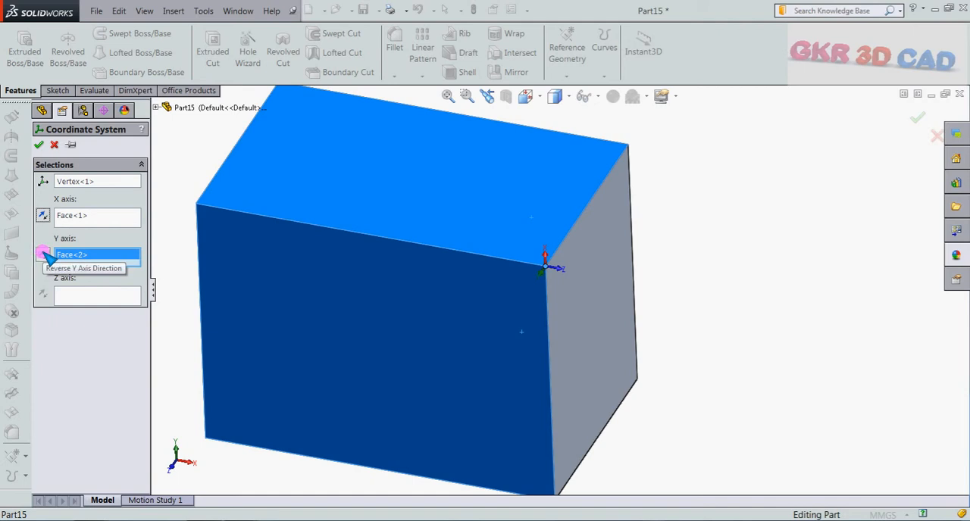
{"action": "left_click", "coordinate": [43, 254]}
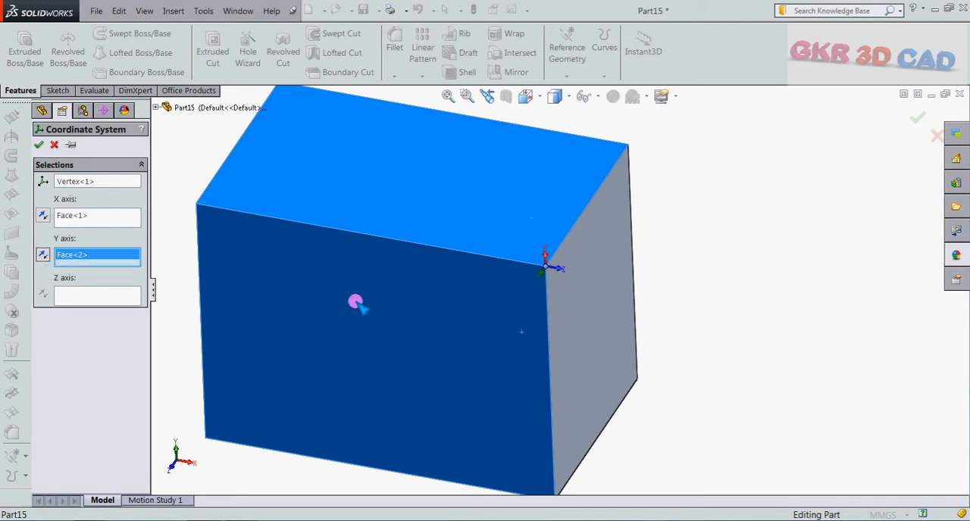
{"action": "middle_click_drag", "start_coordinate": [356, 298], "coordinate": [485, 319]}
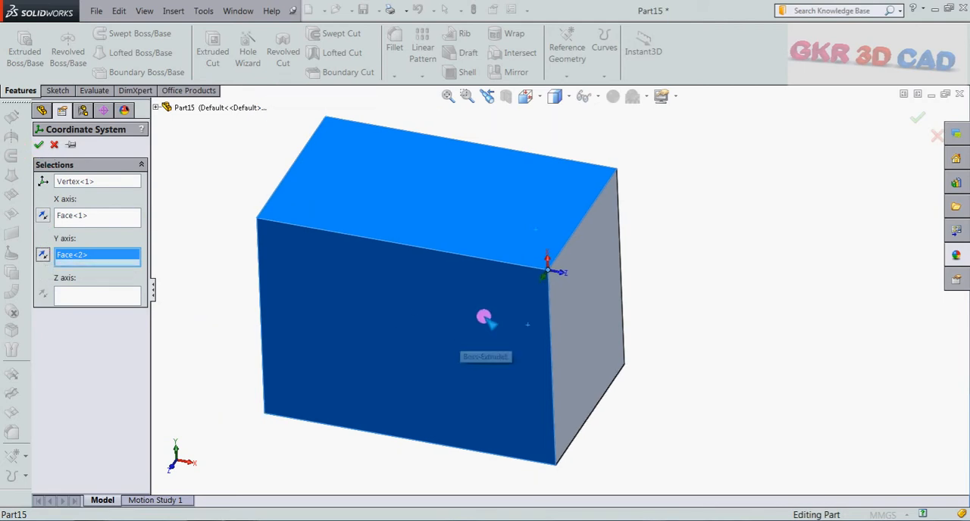
{"action": "left_click", "coordinate": [39, 144]}
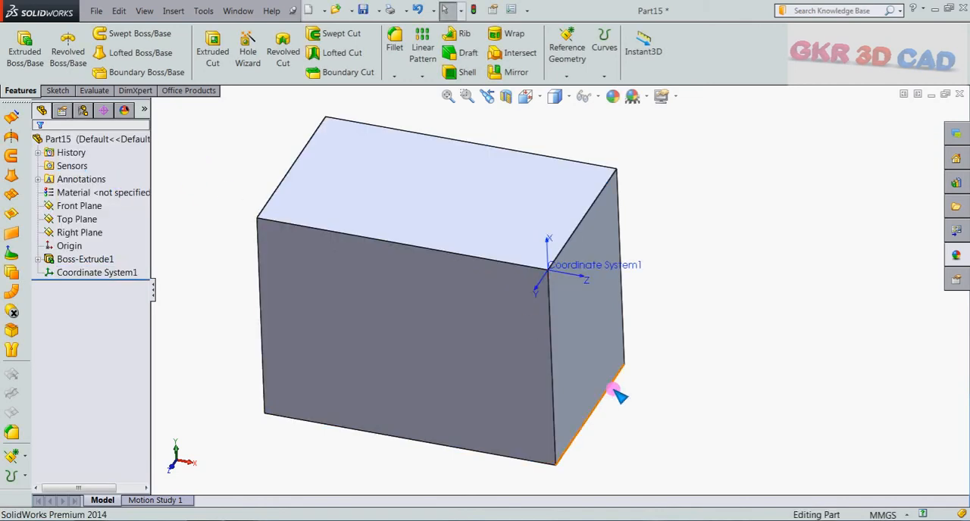
{"action": "key", "text": "f"}
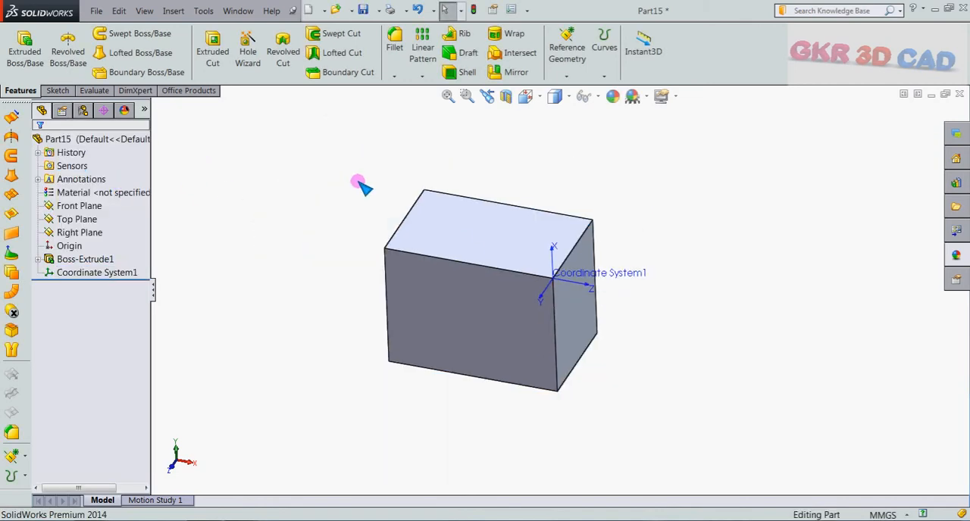
Create another new part document.
{"action": "left_click", "coordinate": [96, 11]}
{"action": "left_click", "coordinate": [109, 45]}
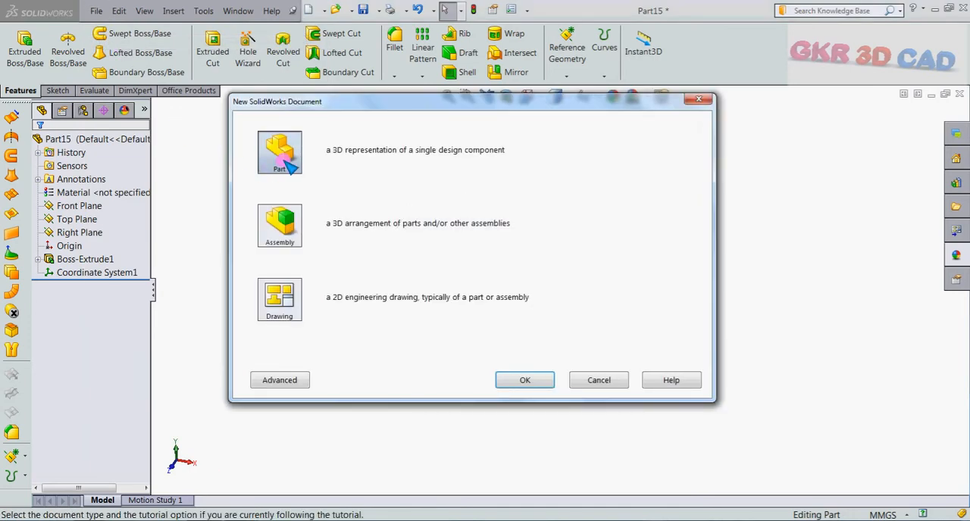
{"action": "double_click", "coordinate": [285, 162]}
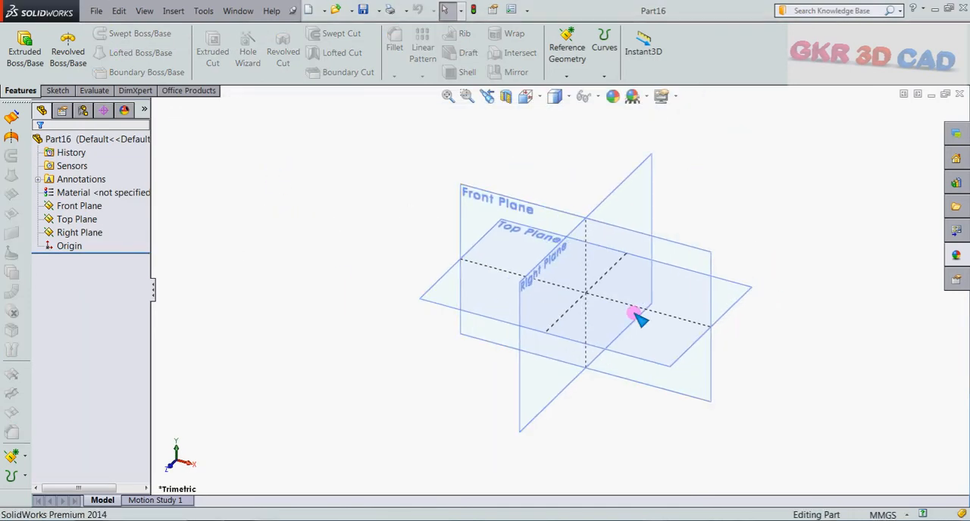
Sketch a circle about 77 mm in diameter on the Top Plane, centred on the origin.
{"action": "left_click", "coordinate": [424, 296]}
{"action": "left_click", "coordinate": [470, 263]}
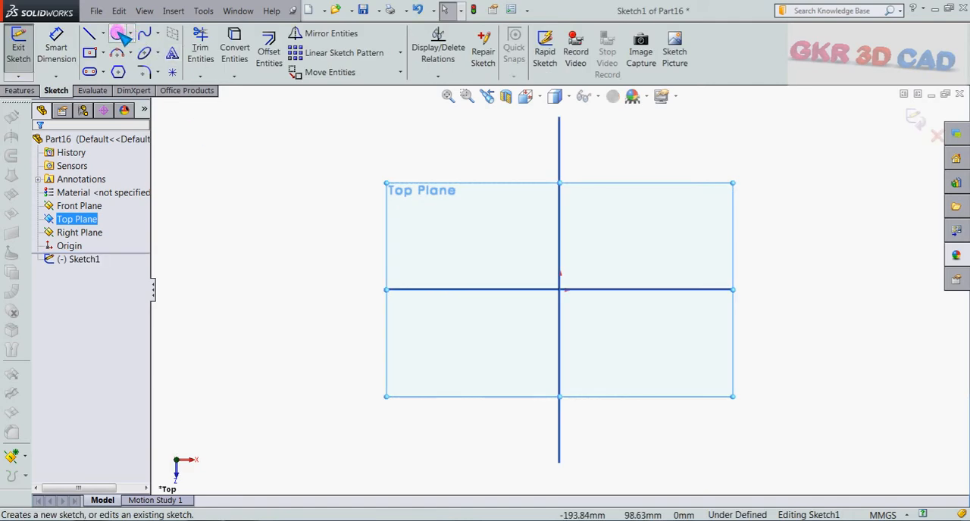
{"action": "left_click", "coordinate": [118, 34]}
{"action": "left_click", "coordinate": [559, 289]}
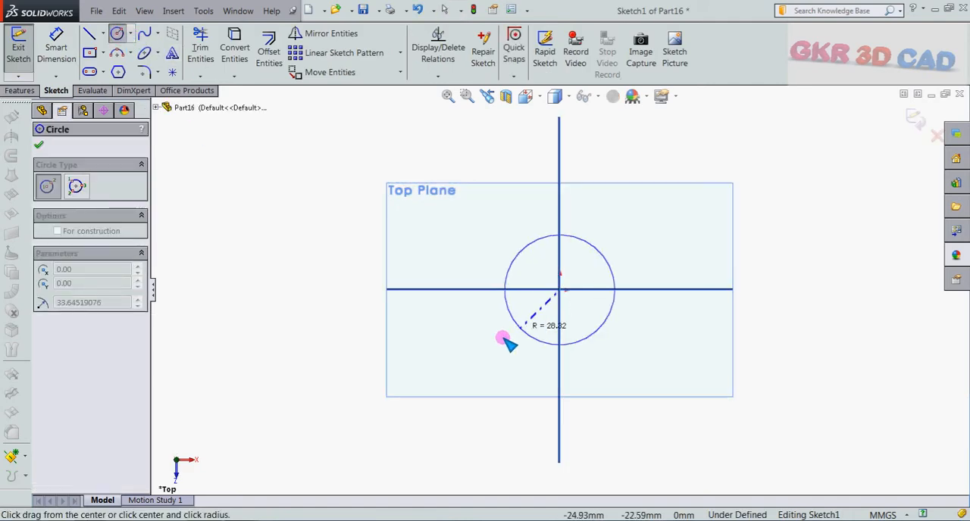
{"action": "left_click", "coordinate": [506, 343]}
Dimension the circle with a diameter of 80 mm.
{"action": "left_click", "coordinate": [56, 46]}
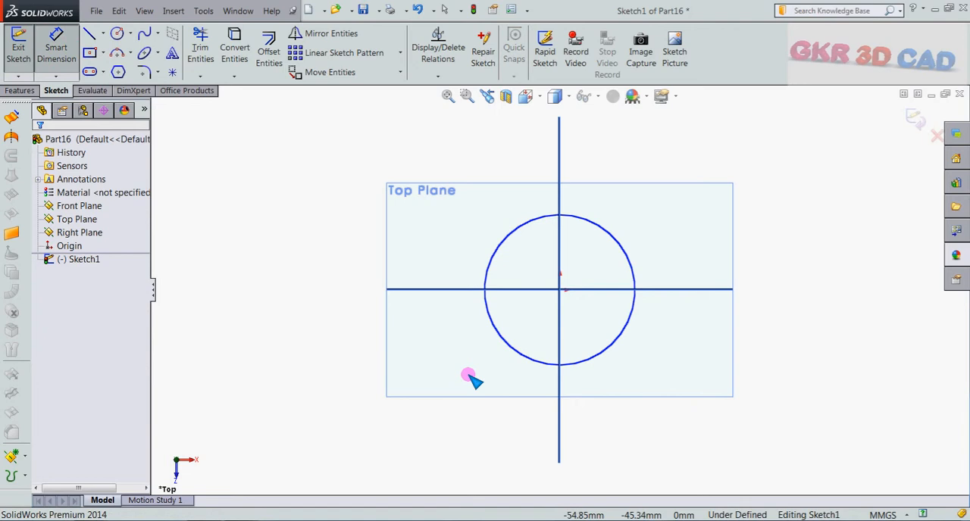
{"action": "left_click", "coordinate": [503, 343]}
{"action": "left_click", "coordinate": [447, 381]}
{"action": "type", "text": "80"}
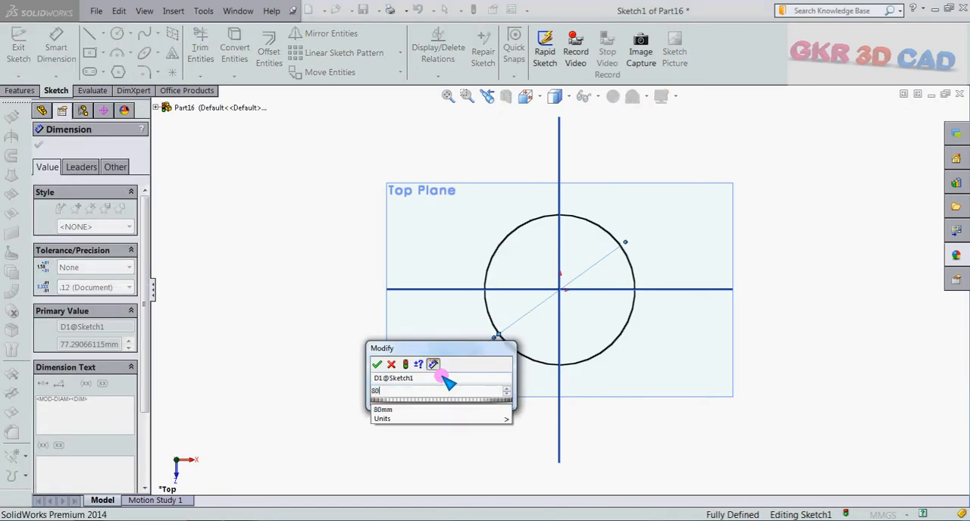
{"action": "key", "text": "Return"}
{"action": "middle_click_drag", "start_coordinate": [396, 368], "coordinate": [396, 260]}
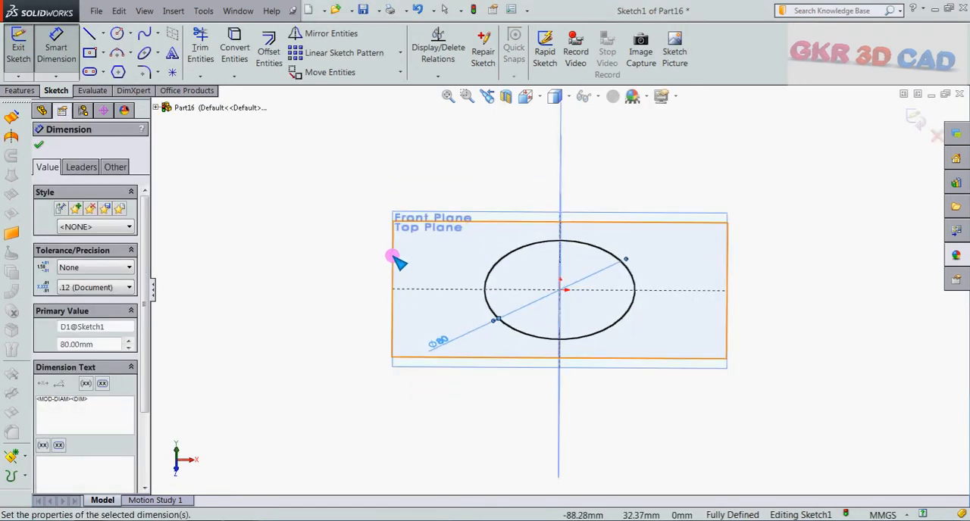
Extrude the circle 50 mm into a cylinder and hide the reference planes.
{"action": "left_click", "coordinate": [19, 91]}
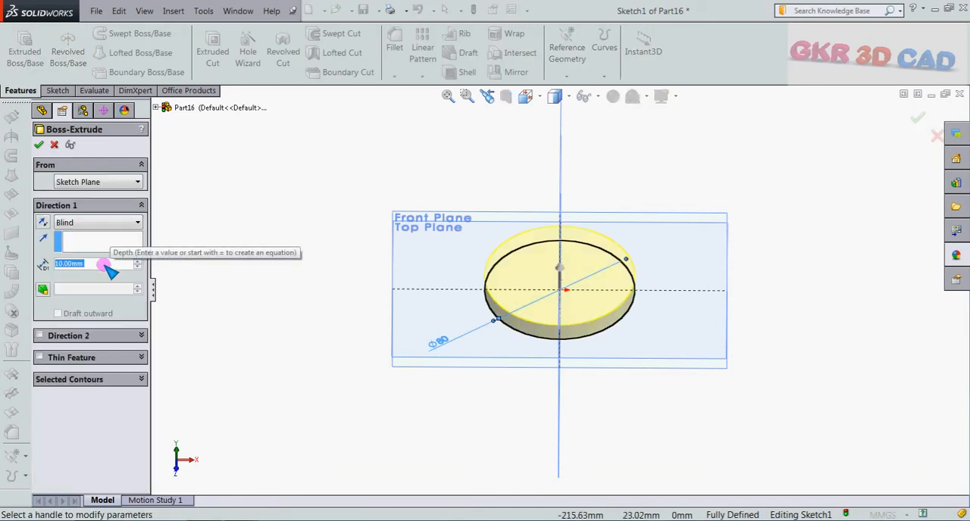
{"action": "type", "text": "50"}
{"action": "key", "text": "Return"}
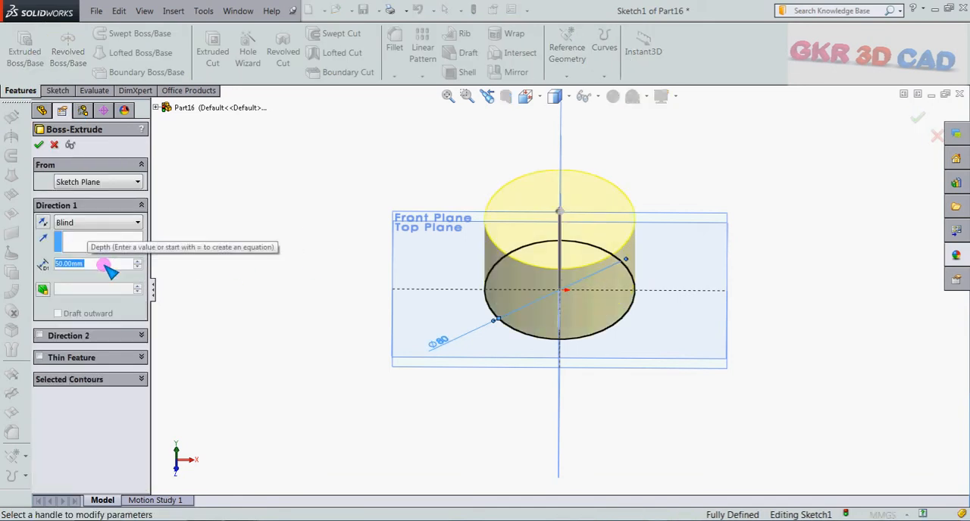
{"action": "left_click", "coordinate": [41, 144]}
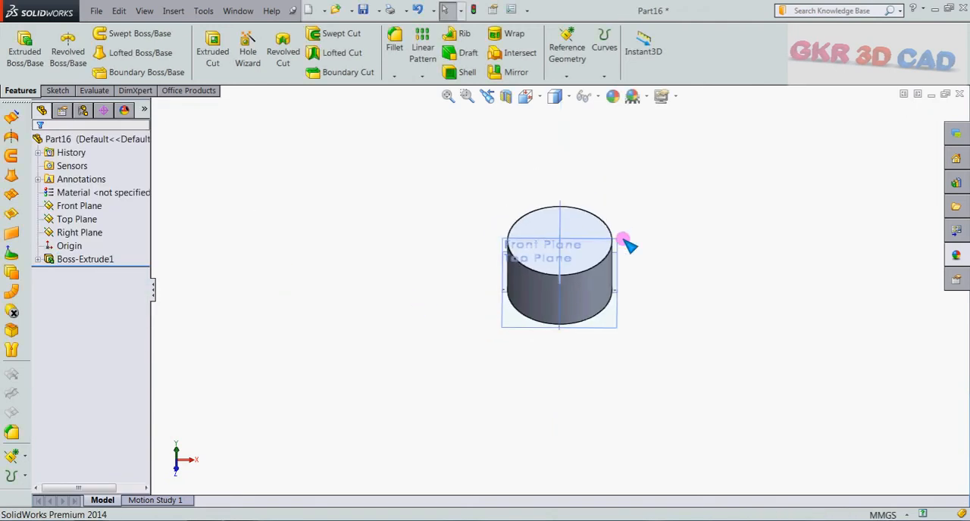
{"action": "left_click", "coordinate": [597, 96]}
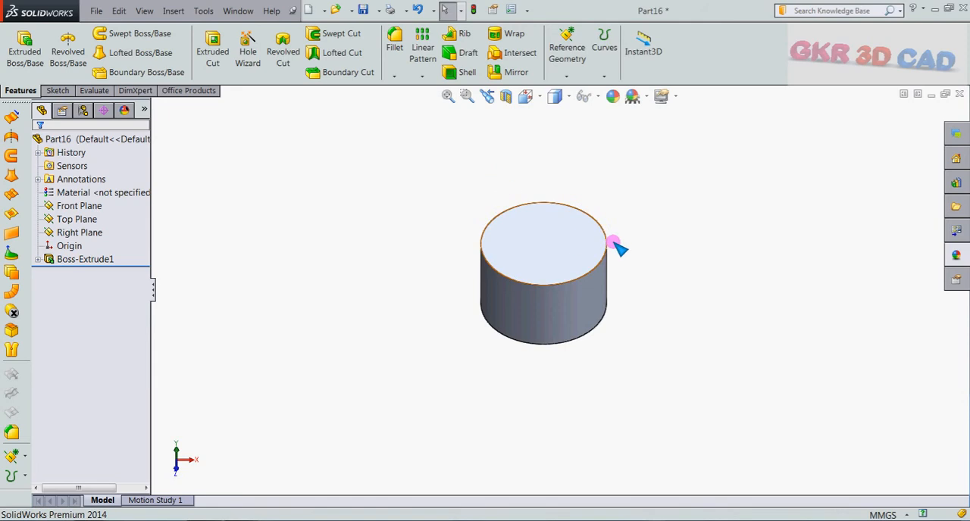
Sketch a point at the origin on the cylinder's top face and finish the sketch.
{"action": "scroll", "coordinate": [619, 248], "scroll_direction": "down", "scroll_amount": 2}
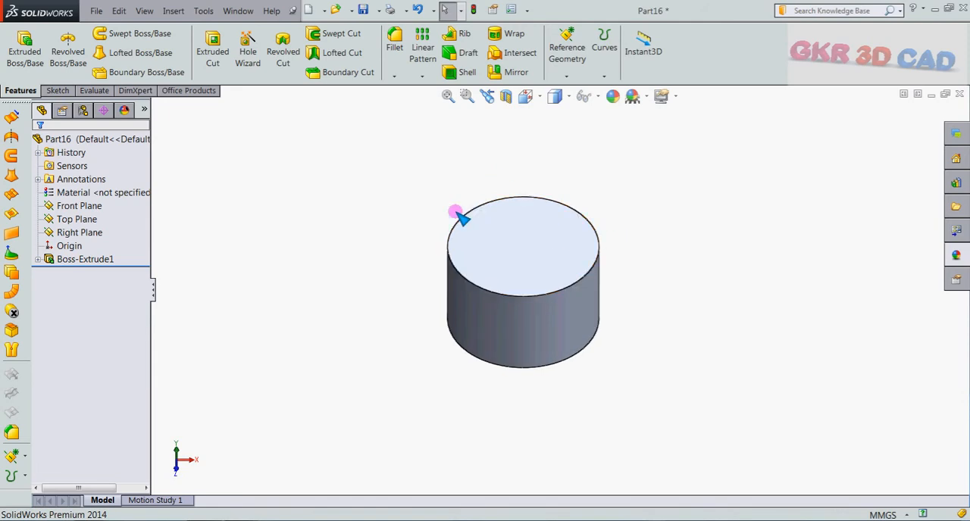
{"action": "scroll", "coordinate": [574, 245], "scroll_direction": "down", "scroll_amount": 2}
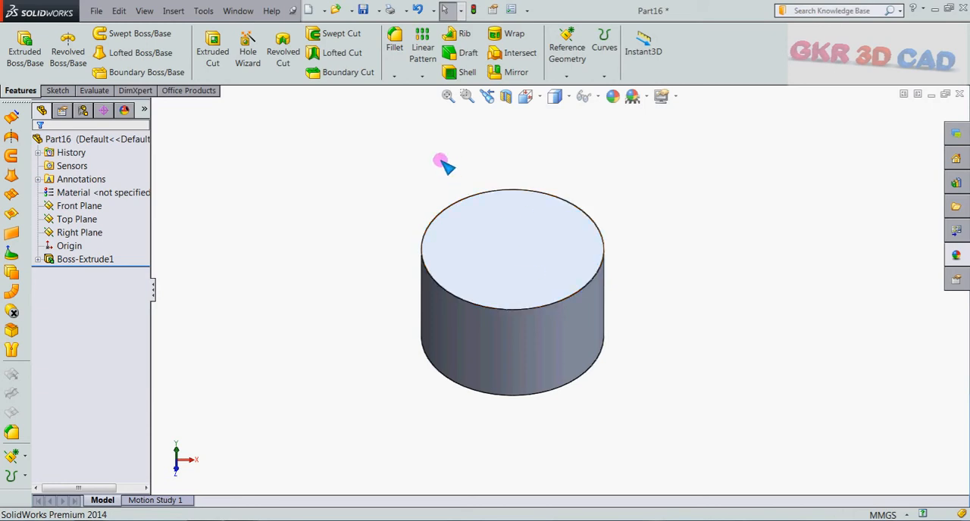
{"action": "left_click", "coordinate": [517, 238]}
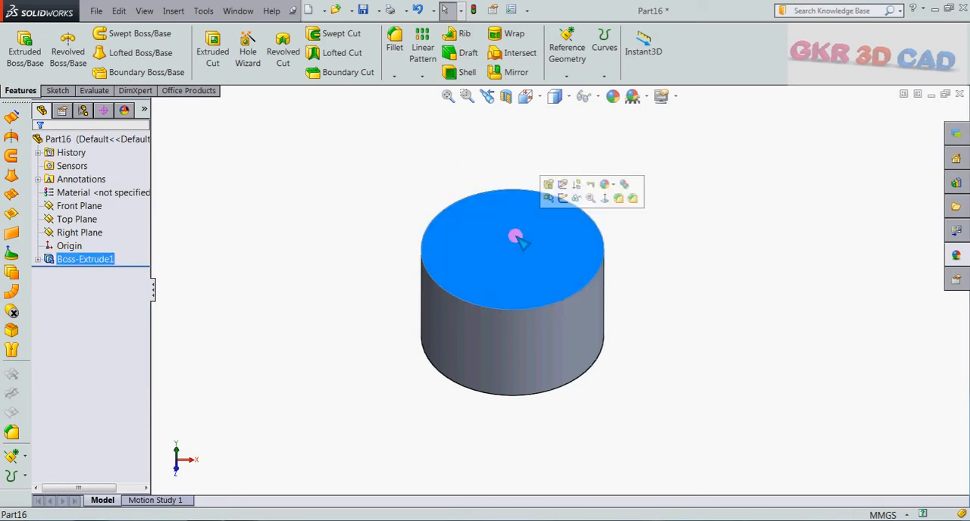
{"action": "left_click", "coordinate": [561, 200]}
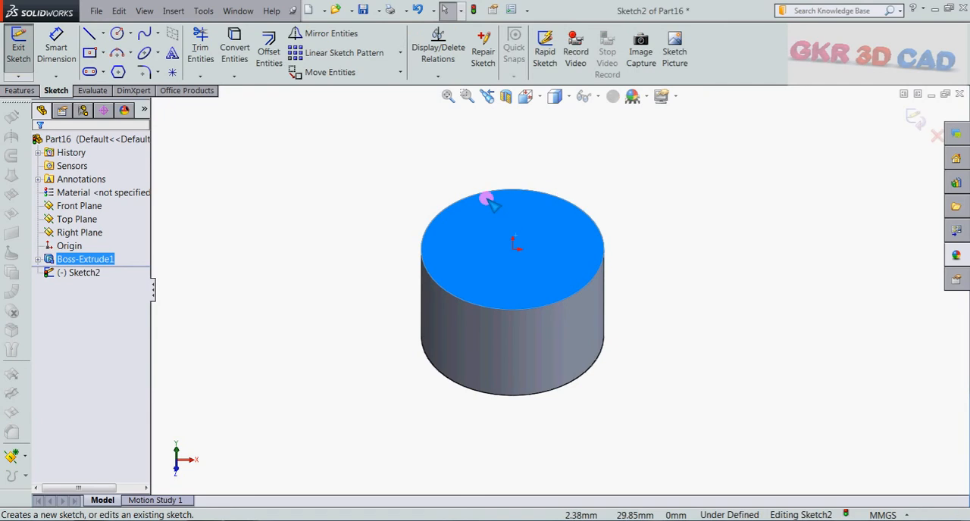
{"action": "left_click", "coordinate": [173, 72]}
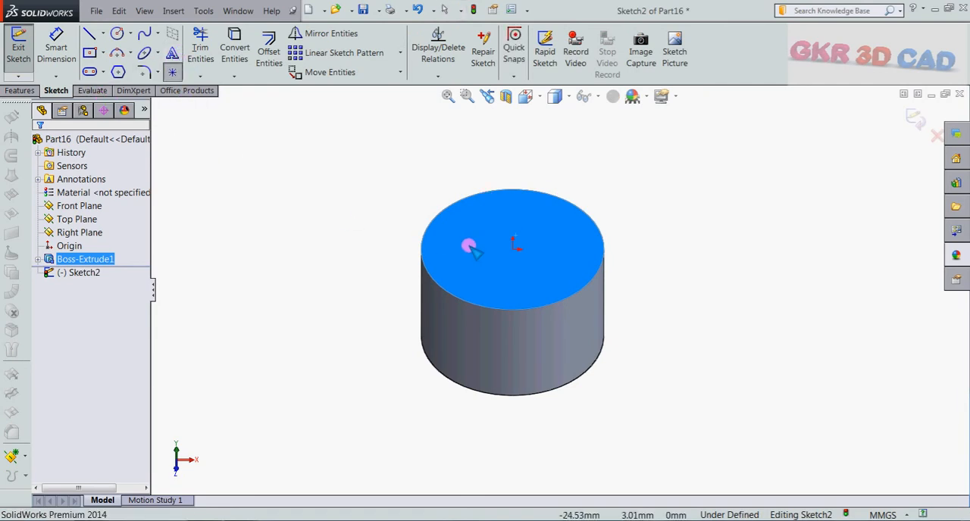
{"action": "left_click", "coordinate": [513, 248]}
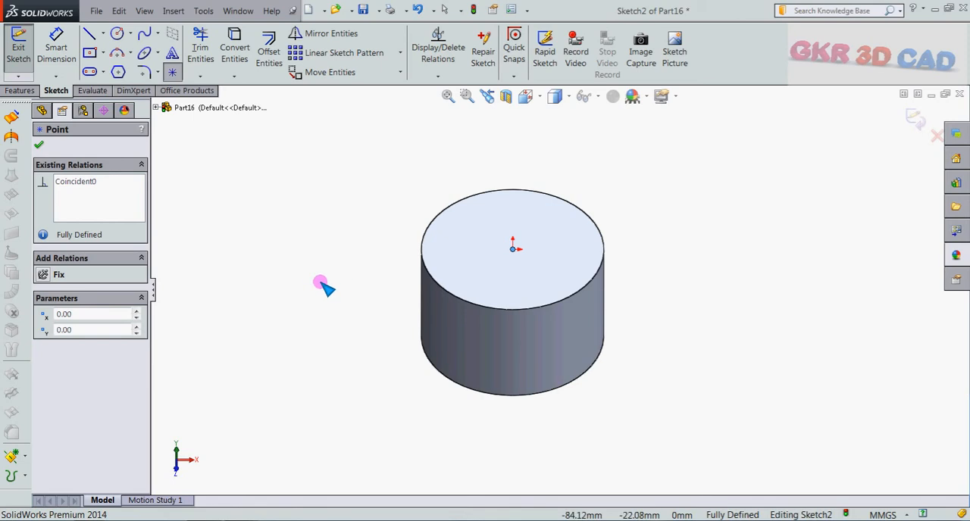
{"action": "key", "text": "Escape"}
{"action": "key", "text": "ctrl+8"}
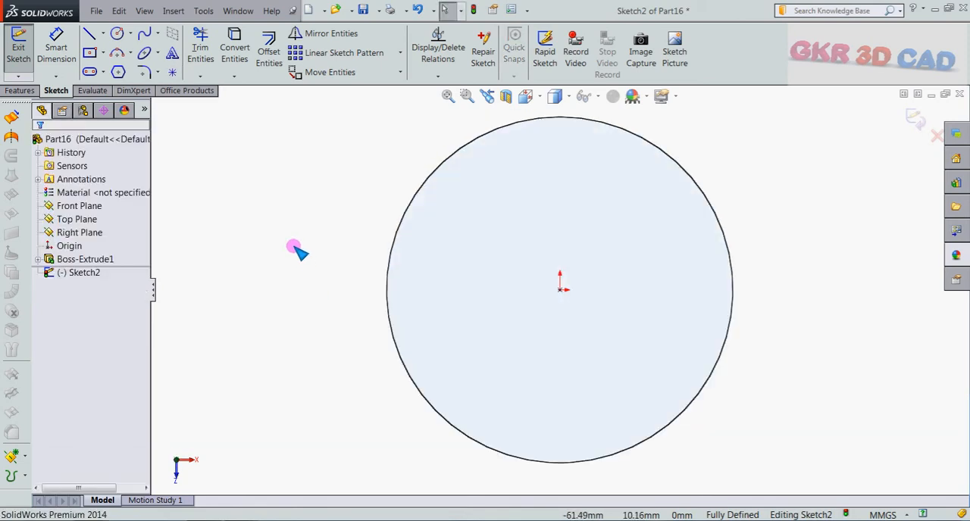
{"action": "left_click", "coordinate": [909, 119]}
Start a reference coordinate system with its origin at the sketch point on the cylinder's top face.
{"action": "scroll", "coordinate": [540, 290], "scroll_direction": "up", "scroll_amount": 3}
{"action": "middle_click_drag", "start_coordinate": [509, 324], "coordinate": [697, 257]}
{"action": "left_click", "coordinate": [639, 179]}
{"action": "mouse_move", "coordinate": [642, 201]}
{"action": "middle_mouse_down"}
{"action": "mouse_move", "coordinate": [657, 201]}
{"action": "mouse_move", "coordinate": [647, 204]}
{"action": "middle_mouse_up"}
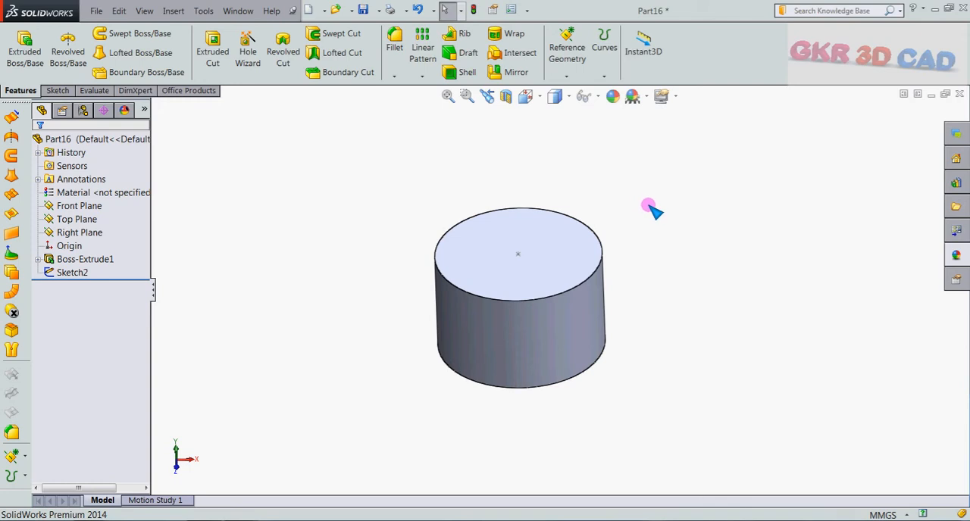
{"action": "left_click", "coordinate": [567, 76]}
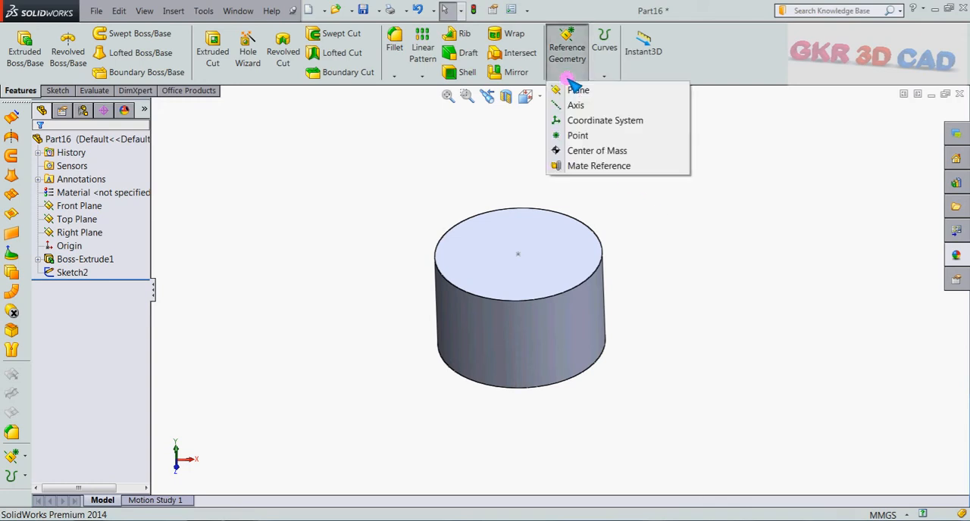
{"action": "left_click", "coordinate": [598, 122]}
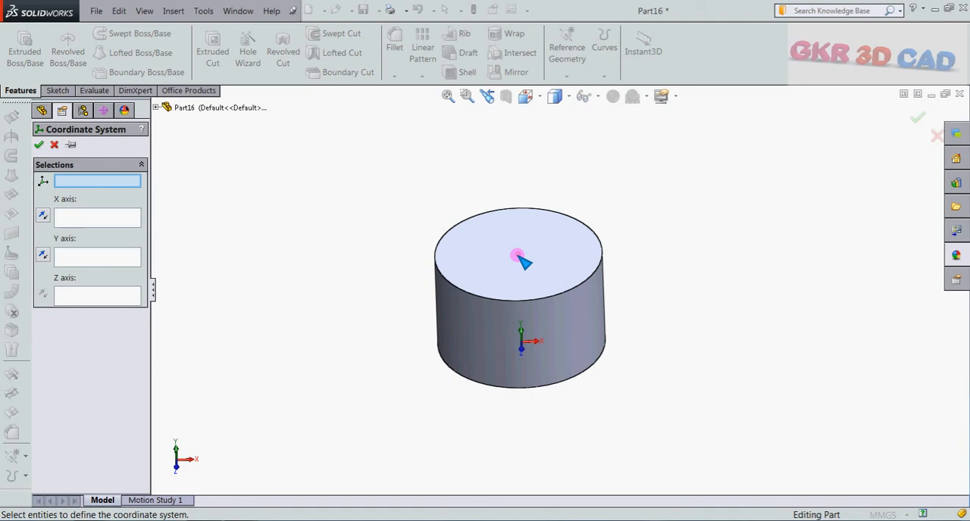
{"action": "left_click", "coordinate": [520, 258]}
Define the coordinate system's Z axis by the cylinder's top face and create it.
{"action": "scroll", "coordinate": [625, 281], "scroll_direction": "down", "scroll_amount": 2}
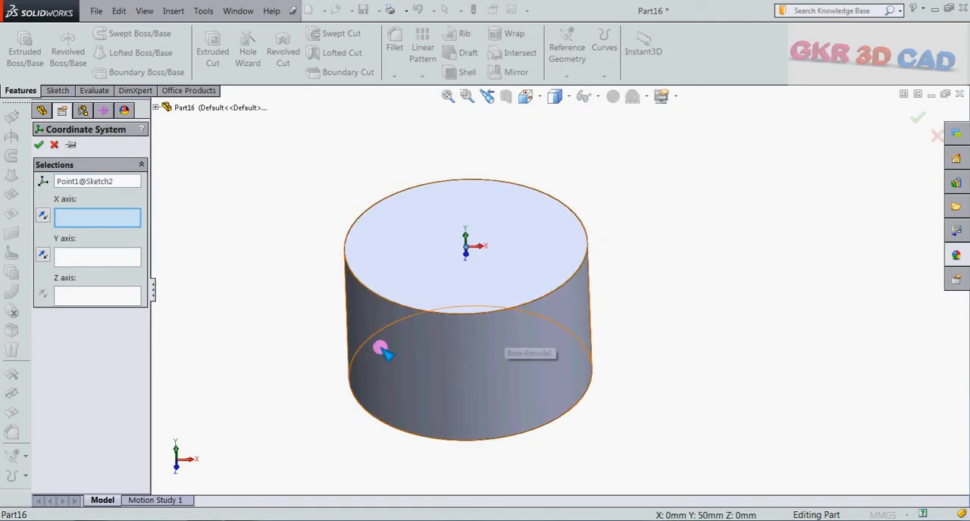
{"action": "mouse_move", "coordinate": [281, 218]}
{"action": "middle_mouse_down"}
{"action": "mouse_move", "coordinate": [291, 189]}
{"action": "mouse_move", "coordinate": [275, 205]}
{"action": "mouse_move", "coordinate": [281, 184]}
{"action": "mouse_move", "coordinate": [255, 208]}
{"action": "mouse_move", "coordinate": [282, 205]}
{"action": "middle_mouse_up"}
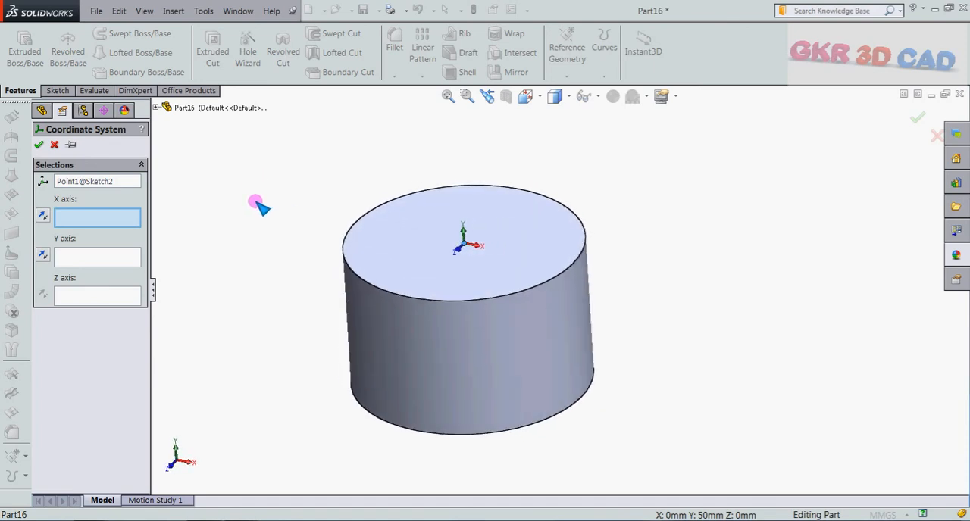
{"action": "scroll", "coordinate": [443, 257], "scroll_direction": "down", "scroll_amount": 3}
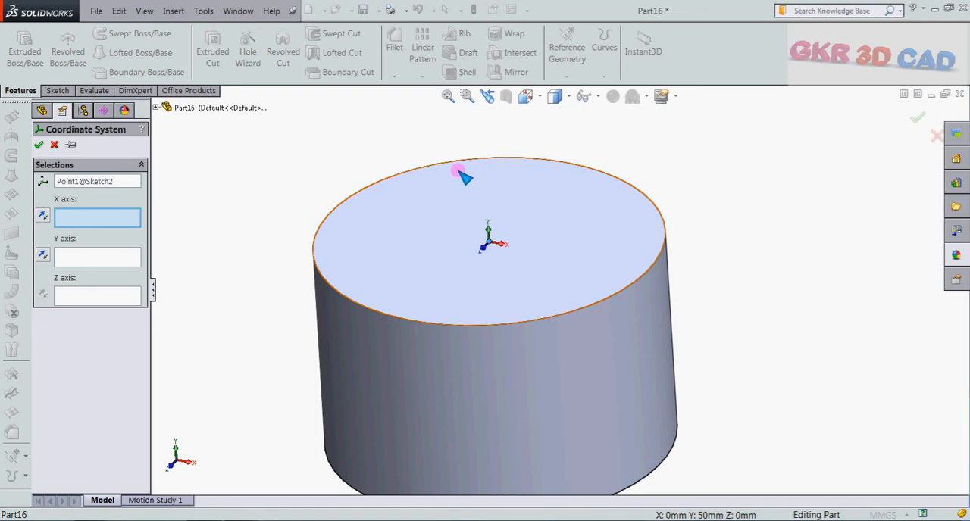
{"action": "left_click", "coordinate": [104, 297]}
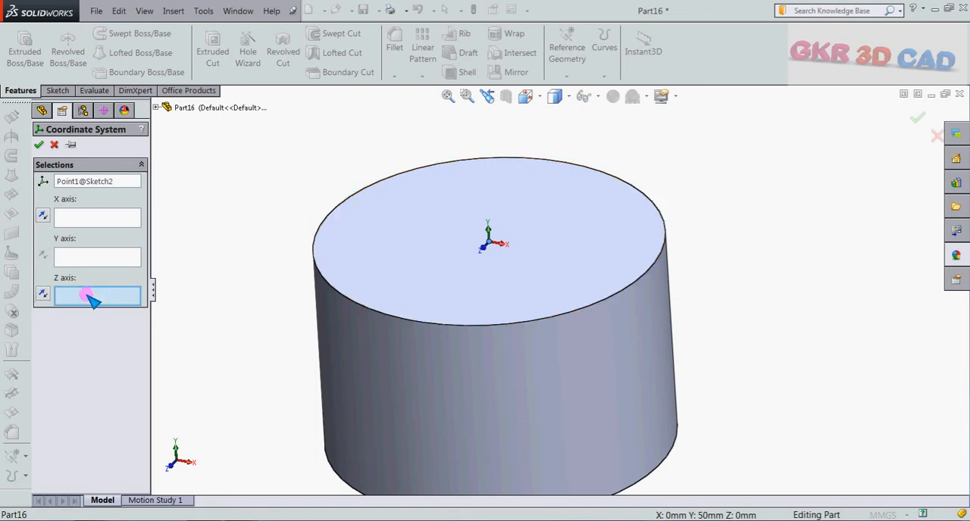
{"action": "left_click", "coordinate": [402, 262]}
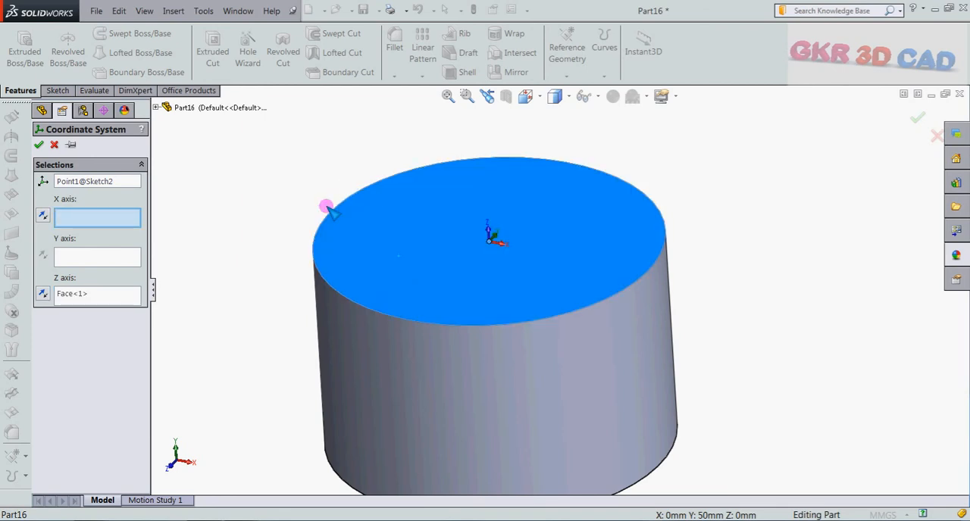
{"action": "scroll", "coordinate": [561, 325], "scroll_direction": "up", "scroll_amount": 2}
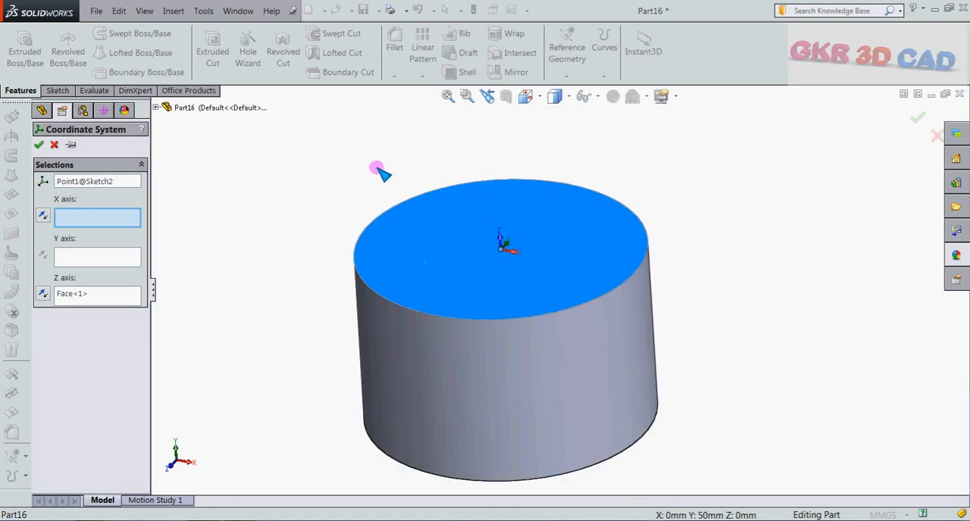
{"action": "middle_click_drag", "start_coordinate": [377, 167], "coordinate": [385, 170]}
{"action": "scroll", "coordinate": [388, 174], "scroll_direction": "up", "scroll_amount": 1}
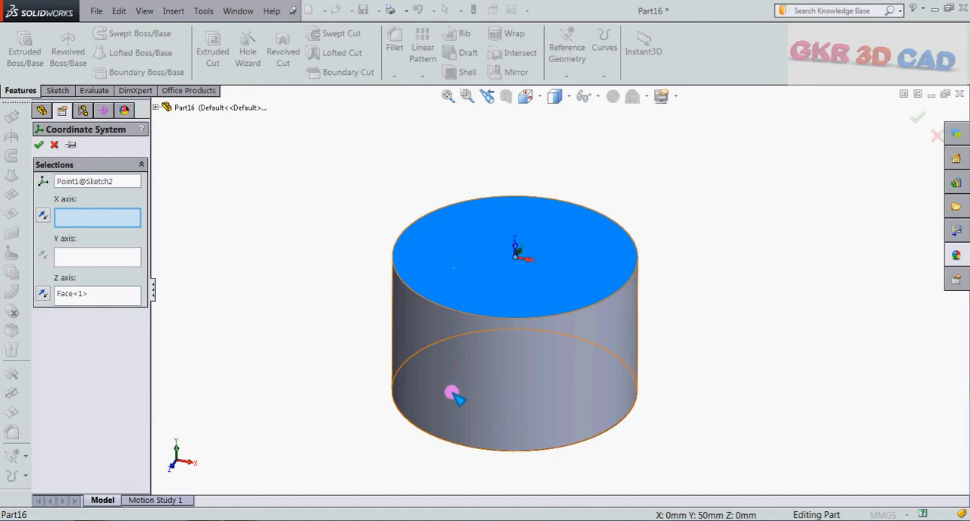
{"action": "left_click", "coordinate": [38, 146]}
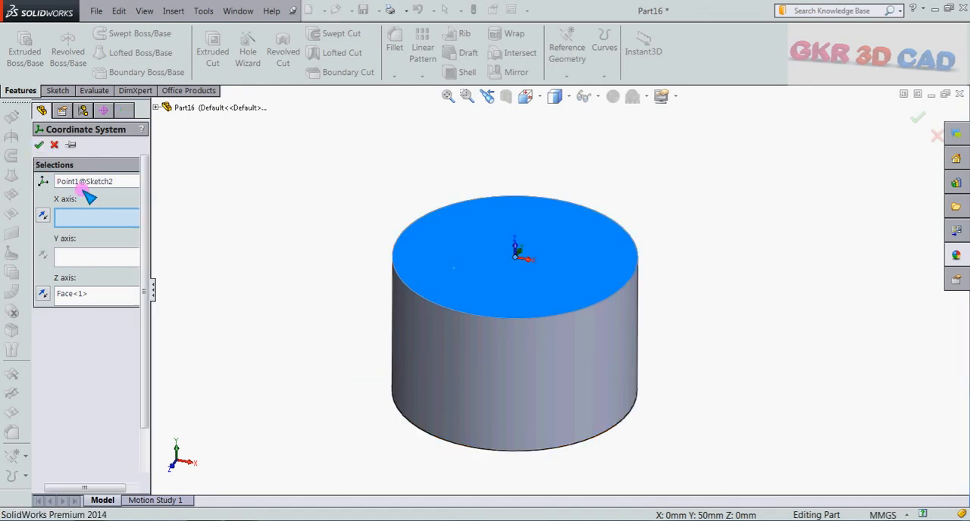
Switch to the open GKR 3D CADD document.
{"action": "left_click", "coordinate": [238, 11]}
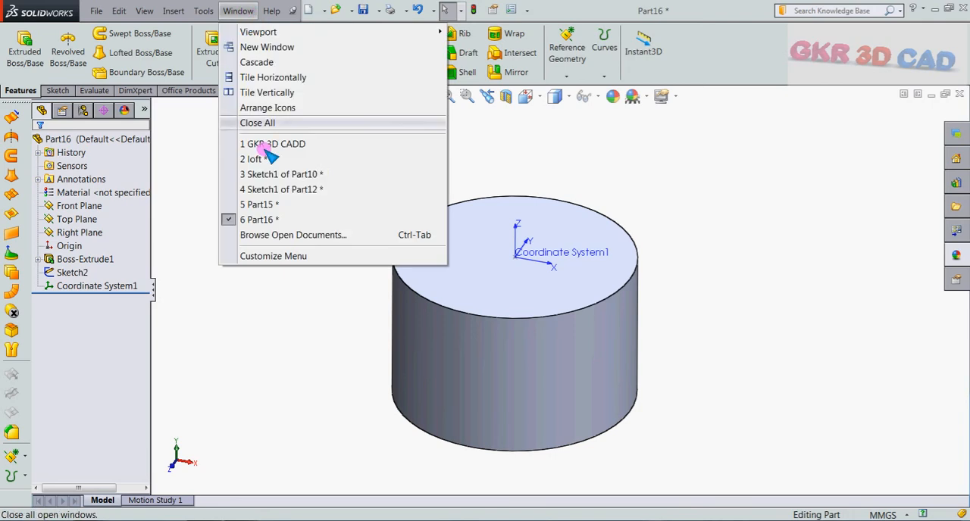
{"action": "left_click", "coordinate": [317, 144]}
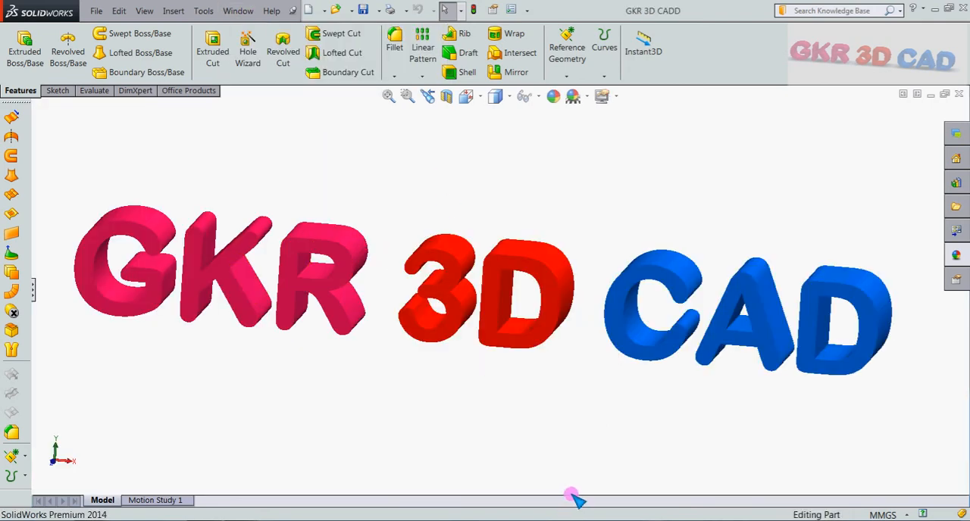